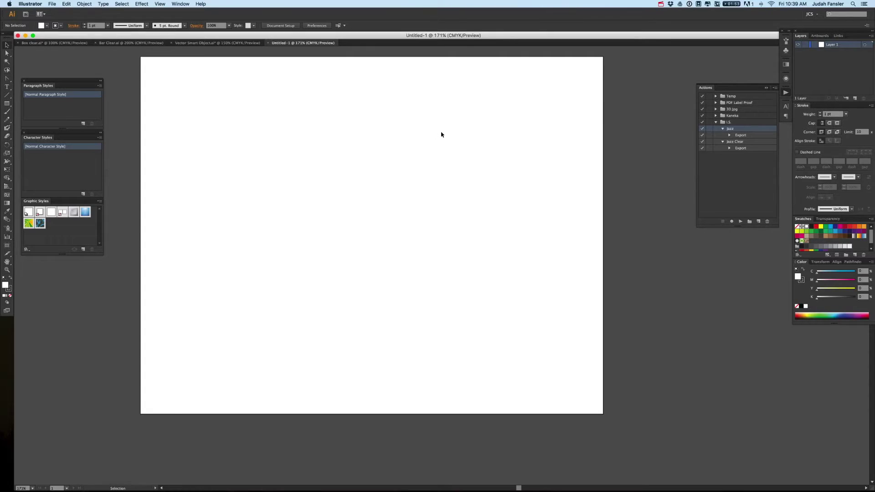
# Draw a tall, narrow rectangle on the blank artboard with the Rectangle tool
pyautogui.click(6, 104)
pyautogui.moveTo(275, 112); pyautogui.dragTo(285, 229)
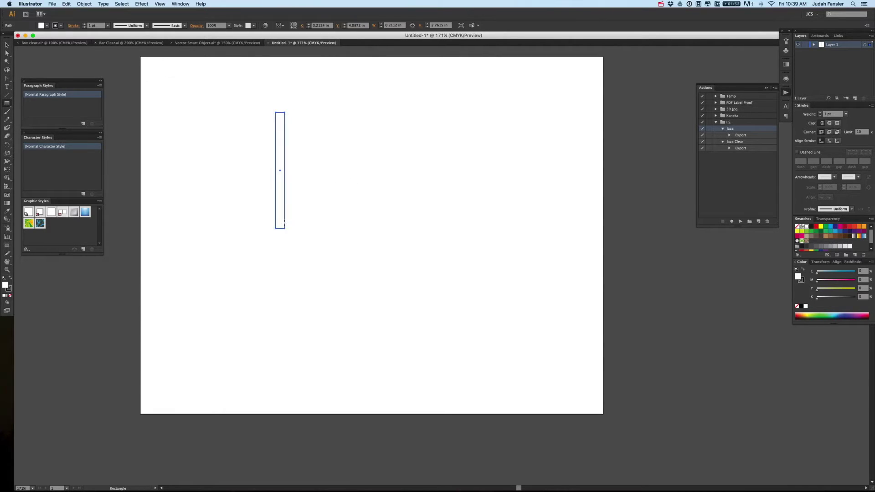
# Give the narrow bar a black fill and no stroke, and rotate it to a diagonal slant
pyautogui.click(10, 278)
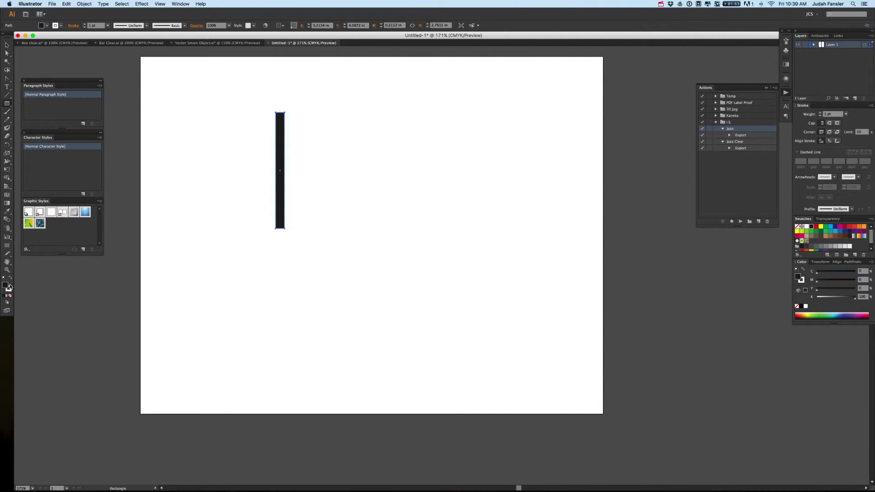
pyautogui.click(10, 287)
pyautogui.click(10, 295)
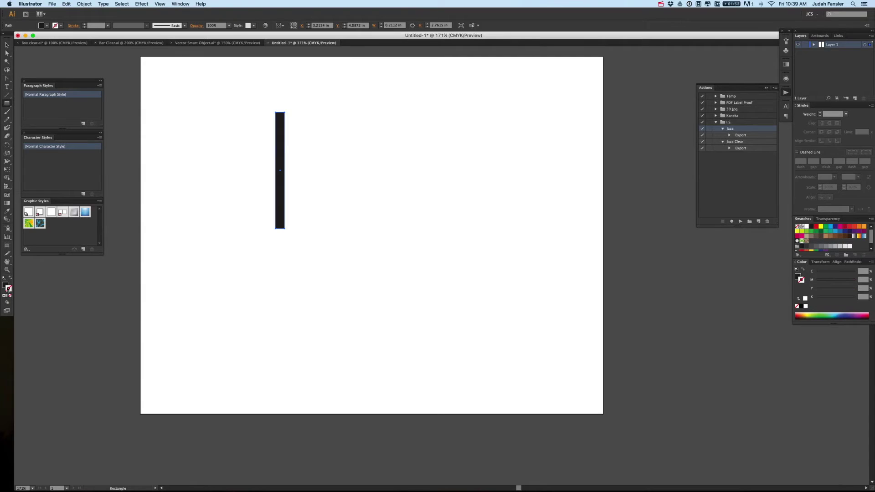
pyautogui.click(6, 285)
pyautogui.press('v')
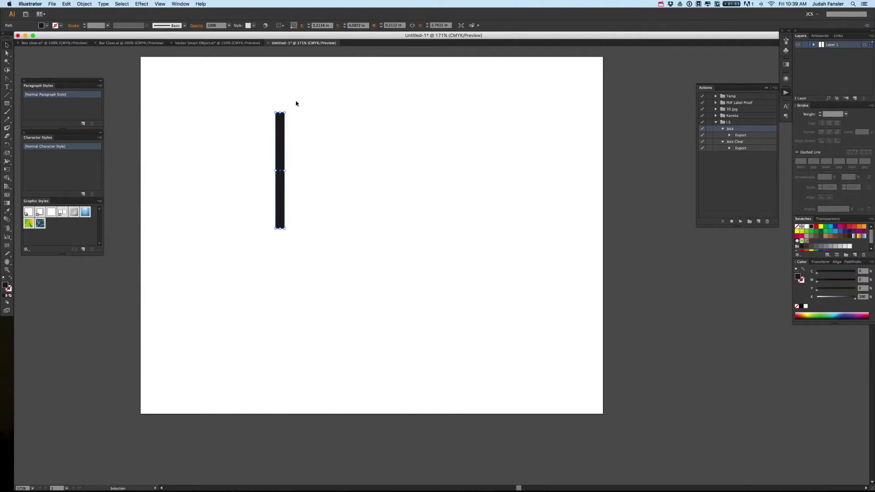
pyautogui.moveTo(286, 111); pyautogui.dragTo(319, 126)
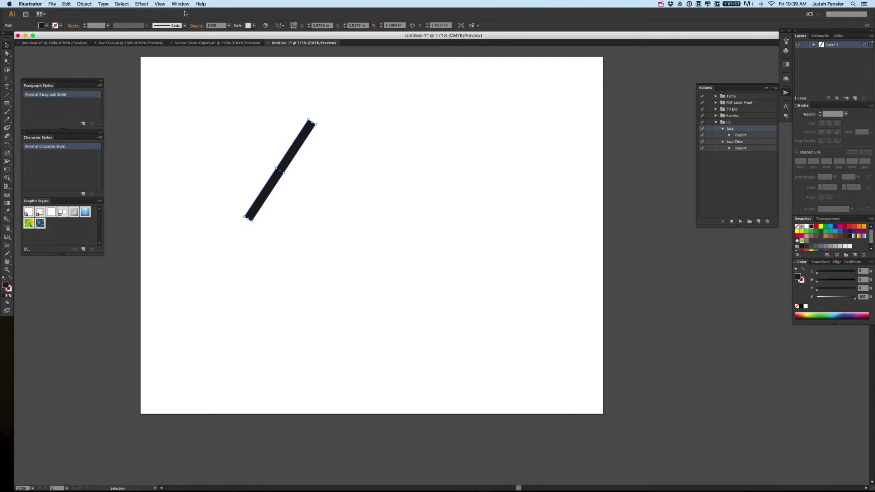
pyautogui.click(144, 6)
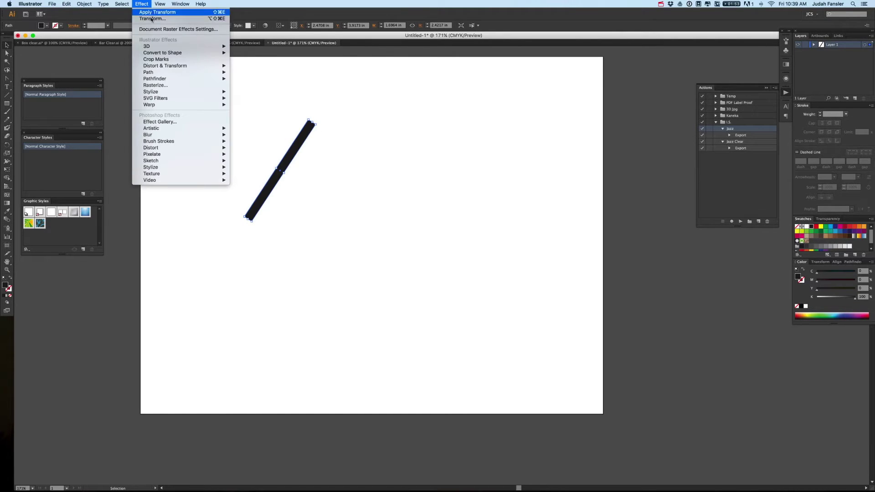
# Apply a Transform effect with 10 copies and a horizontal move, making evenly spaced diagonal stripes
pyautogui.moveTo(219, 66)
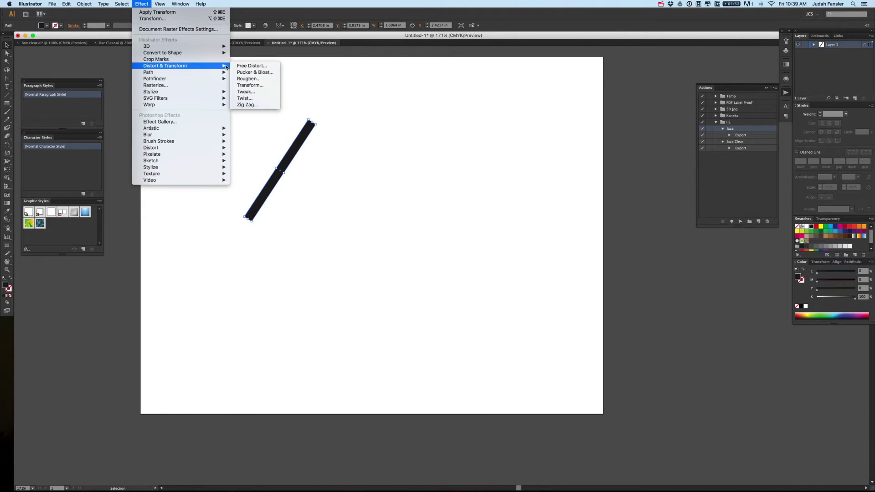
pyautogui.click(249, 85)
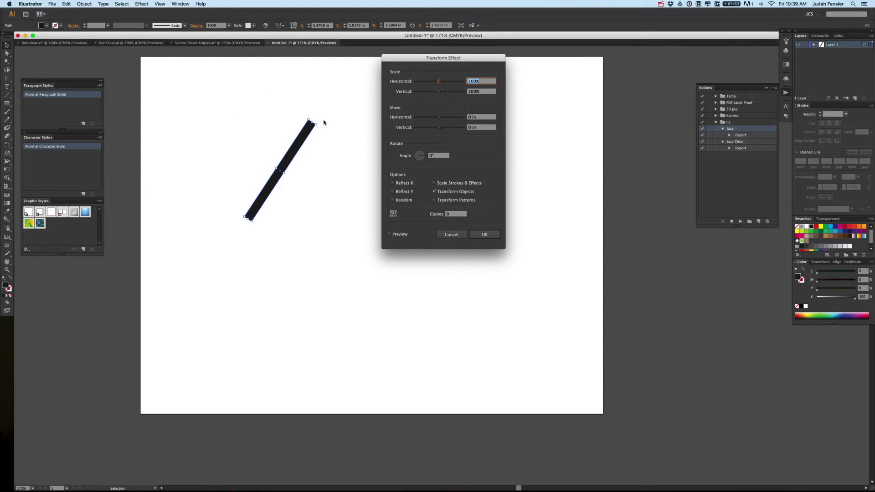
pyautogui.click(456, 214)
pyautogui.write('10')
pyautogui.click(399, 237)
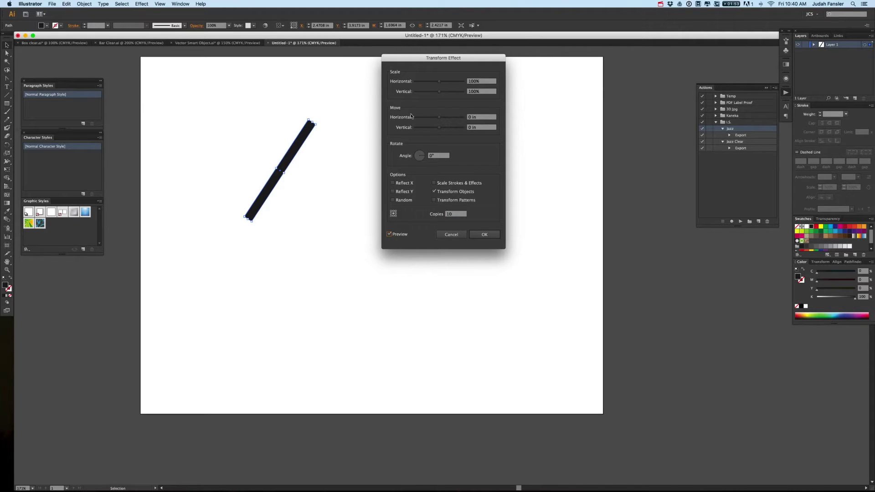
pyautogui.moveTo(439, 118); pyautogui.dragTo(449, 119)
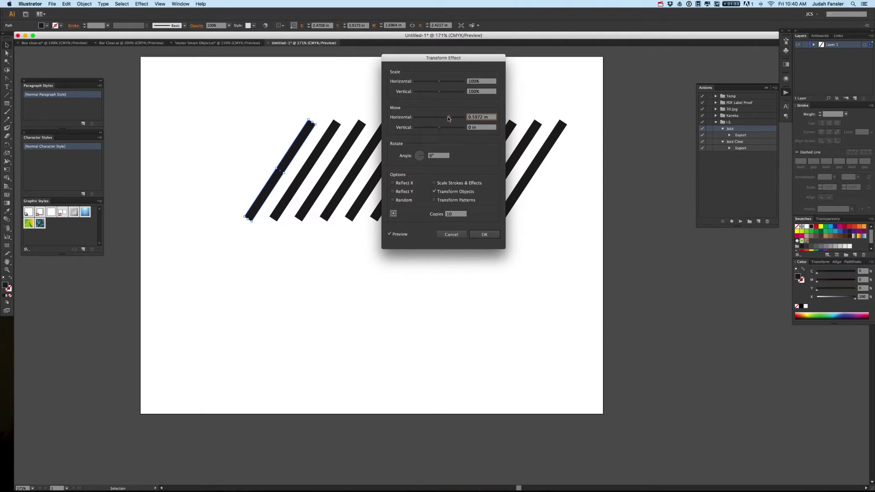
pyautogui.click(486, 235)
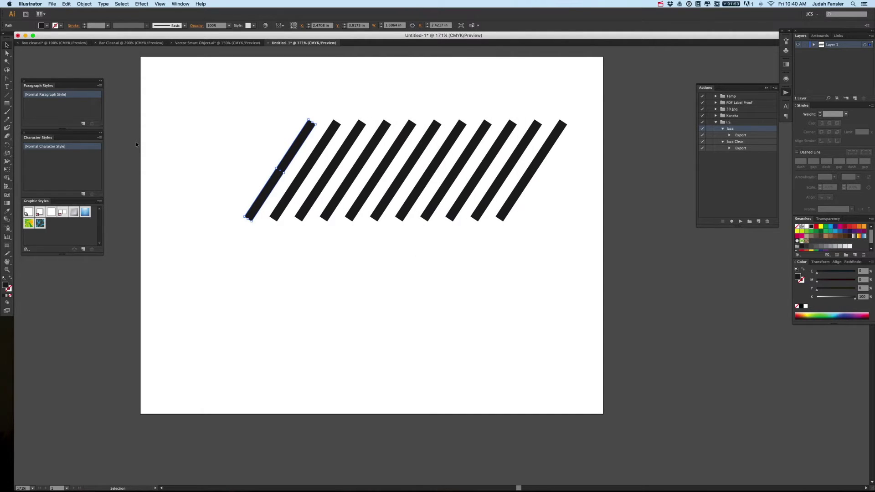
pyautogui.click(6, 103)
# Draw a wide yellow rectangle across the stripes and send it to the back
pyautogui.moveTo(232, 133); pyautogui.dragTo(564, 207)
pyautogui.press('v')
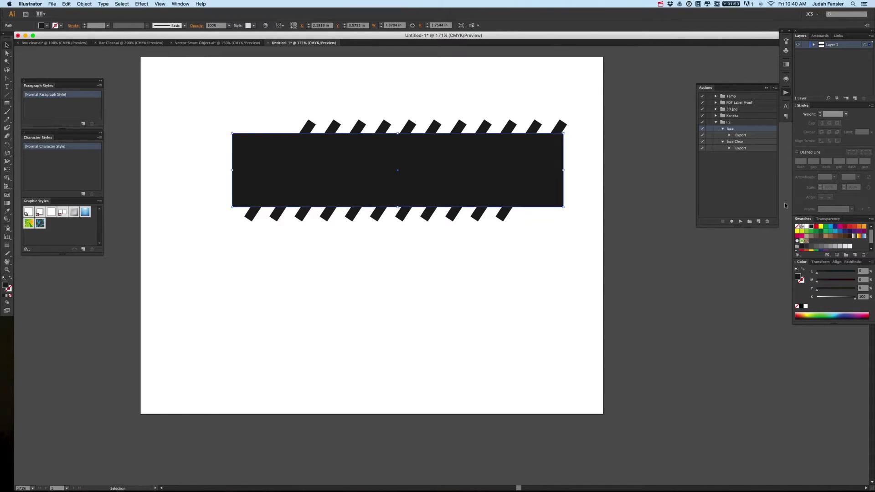
pyautogui.click(821, 227)
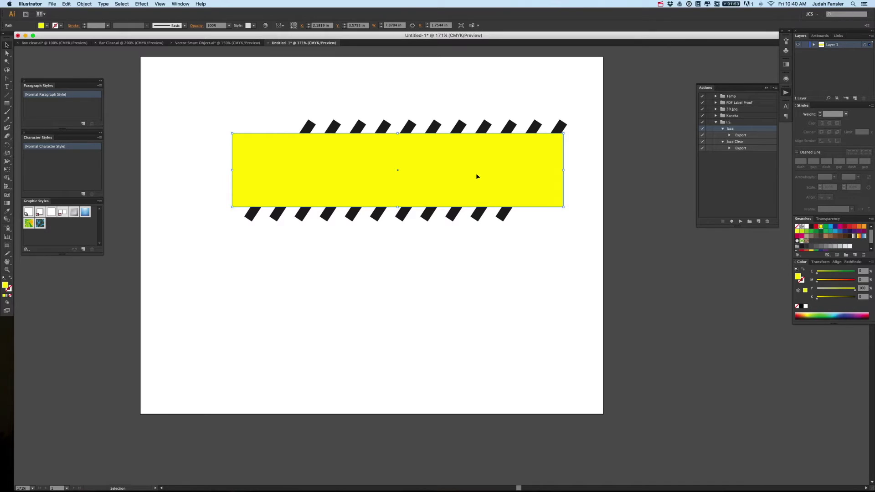
pyautogui.press('super+shift+bracketleft')
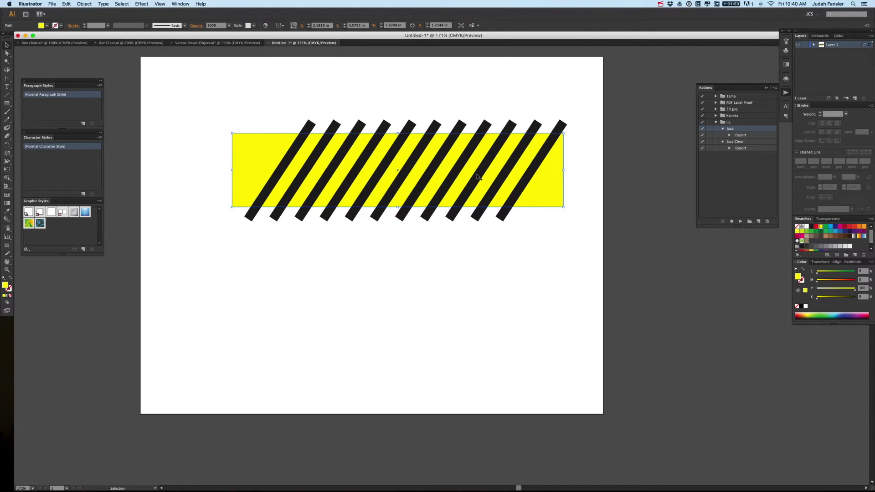
# Rotate the first black stripe slightly to a shallower angle
pyautogui.click(454, 94)
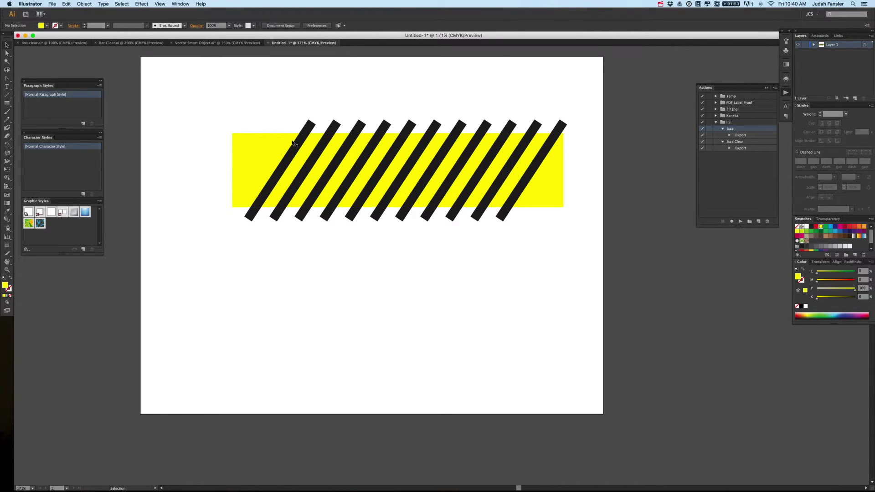
pyautogui.click(305, 129)
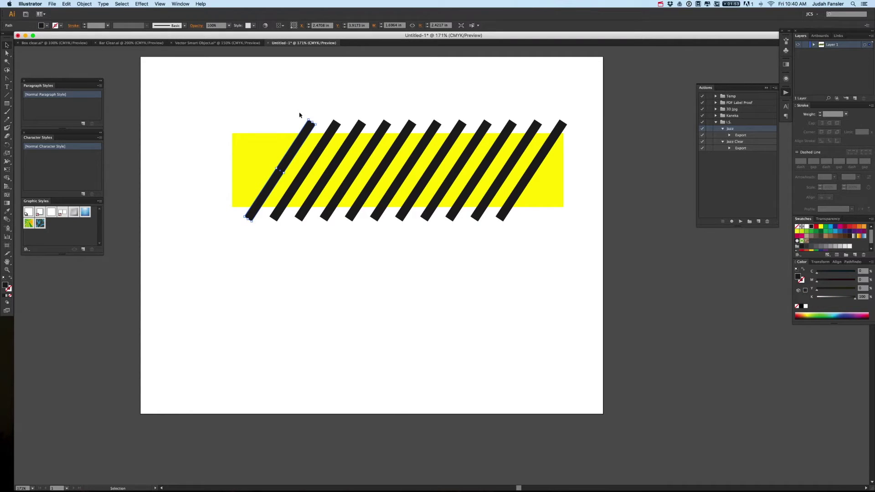
pyautogui.moveTo(319, 127)
pyautogui.mouseDown()
pyautogui.moveTo(317, 117)
pyautogui.moveTo(324, 125)
pyautogui.mouseUp()
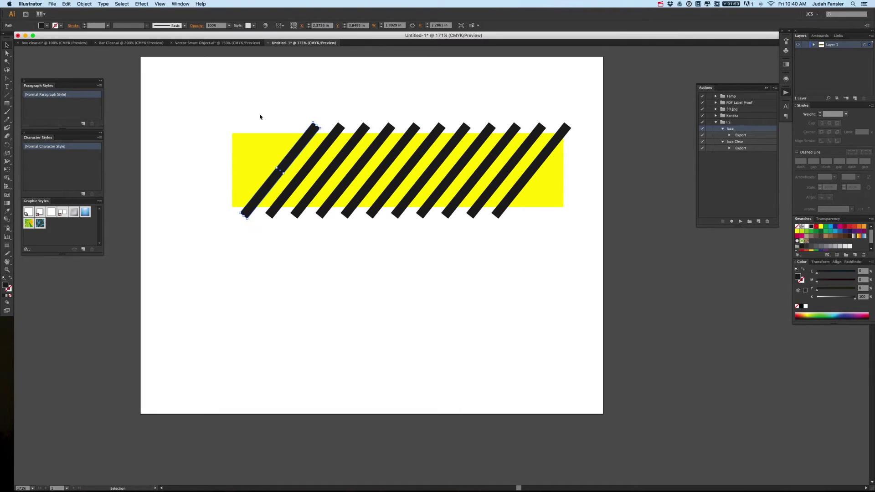
# Draw a long, thin horizontal bar across the stripes
pyautogui.click(7, 105)
pyautogui.moveTo(289, 154); pyautogui.dragTo(555, 172)
pyautogui.press('v')
pyautogui.click(538, 112)
# Group the stripes with the yellow rectangle and clip the group to the thin bar
pyautogui.moveTo(245, 105); pyautogui.dragTo(316, 140)
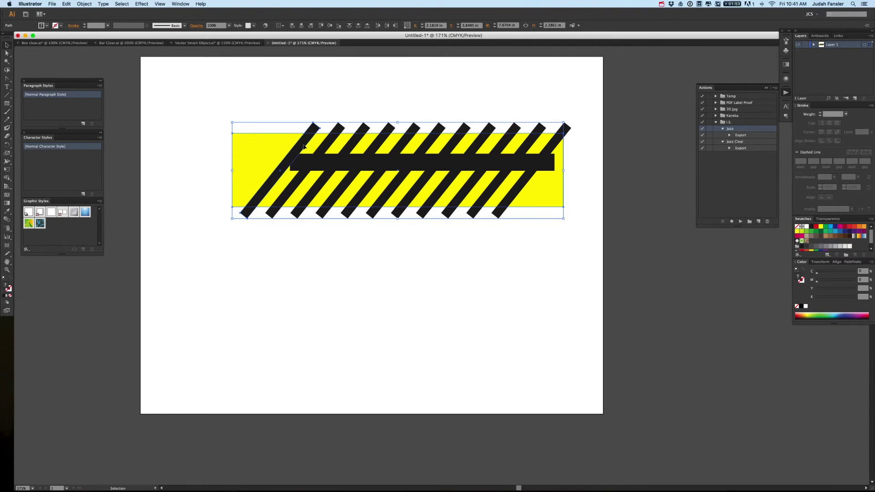
pyautogui.press('super+g')
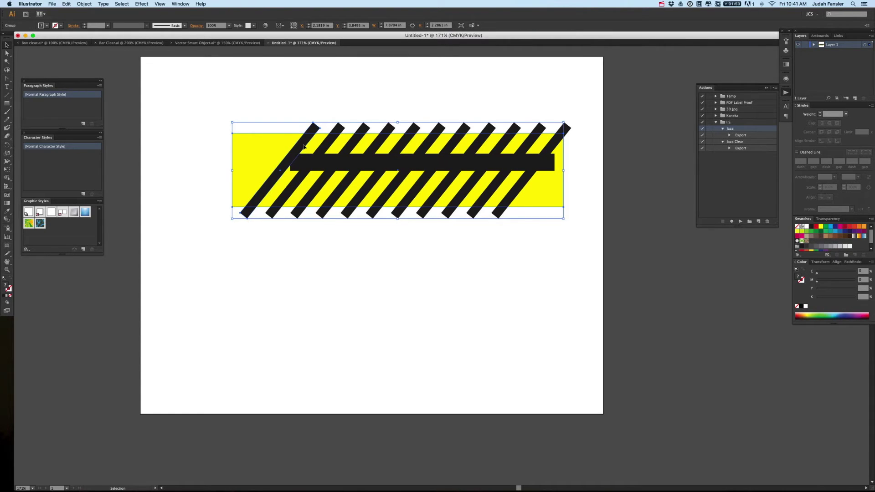
pyautogui.click(317, 91)
pyautogui.click(305, 143)
pyautogui.keyDown('shift'); pyautogui.click(358, 163); pyautogui.keyUp('shift')
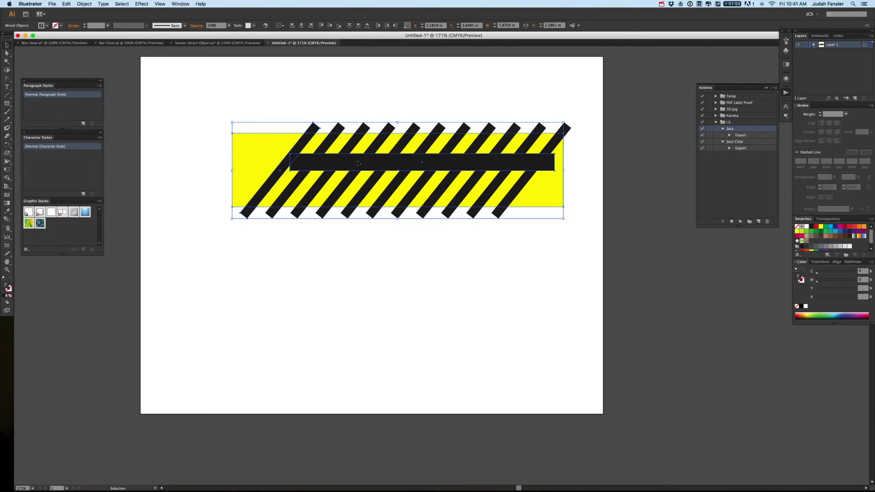
pyautogui.press('super+7')
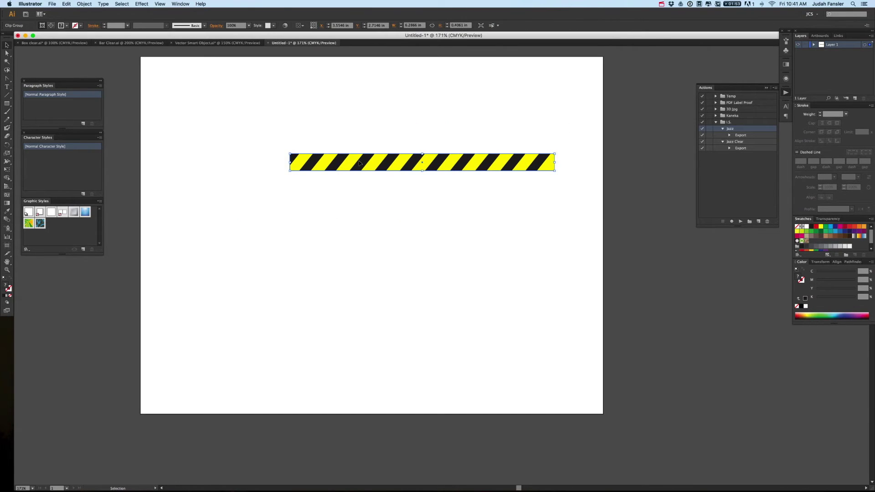
pyautogui.click(381, 108)
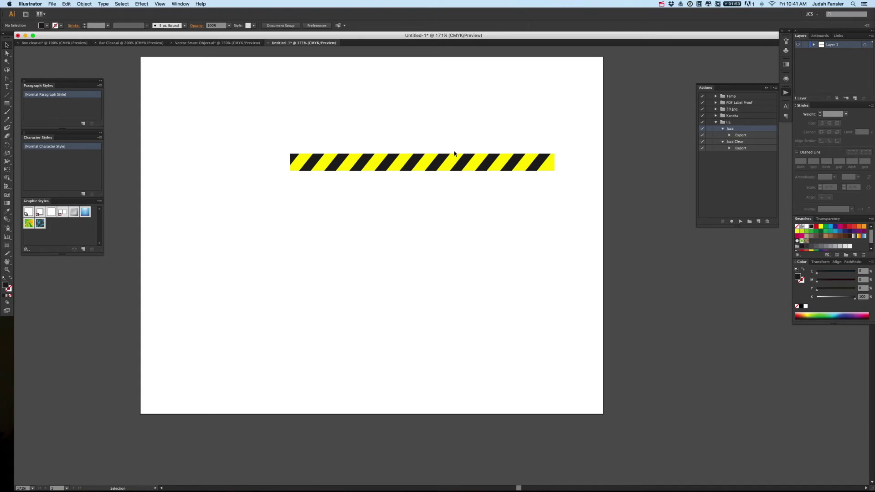
# Move the striped bar left and lower, and widen its clip box rightward past the stripes
pyautogui.moveTo(469, 162); pyautogui.dragTo(418, 174)
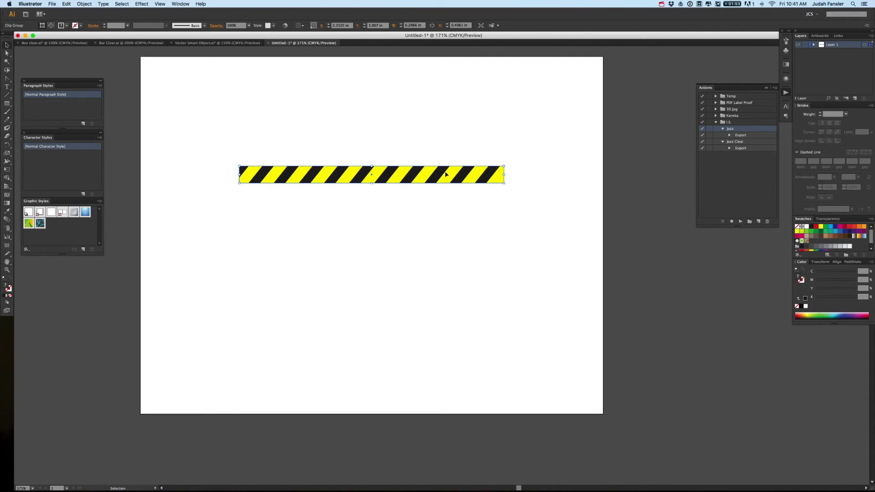
pyautogui.press('a')
pyautogui.click(504, 167)
pyautogui.moveTo(504, 168); pyautogui.dragTo(597, 173)
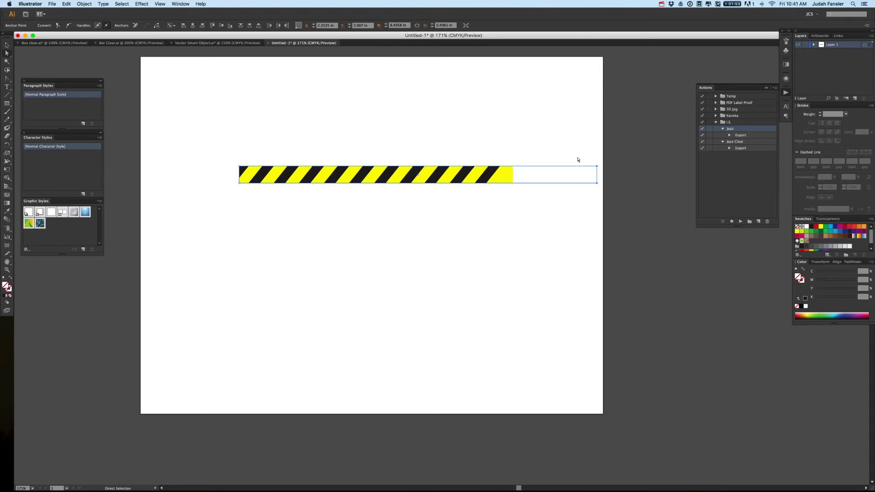
# Enter isolation mode on the clip group, down into the stripes group
pyautogui.press('v')
pyautogui.click(507, 138)
pyautogui.click(492, 179)
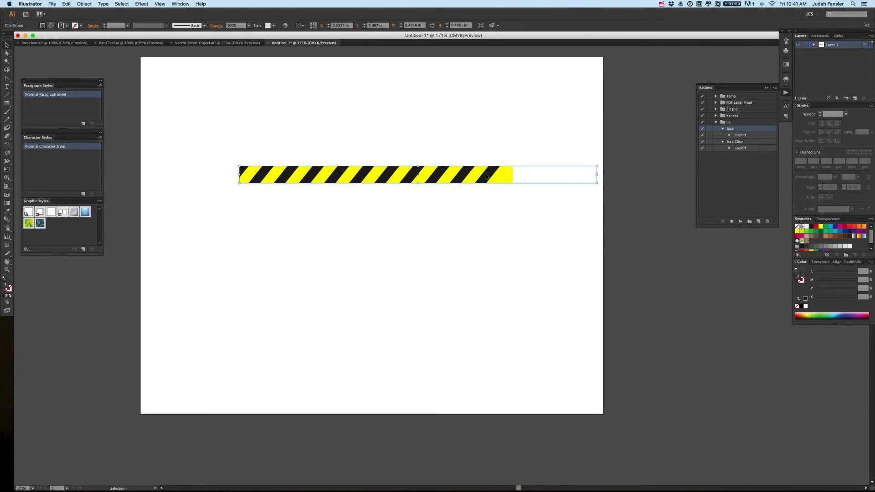
pyautogui.doubleClick(486, 178)
pyautogui.doubleClick(487, 177)
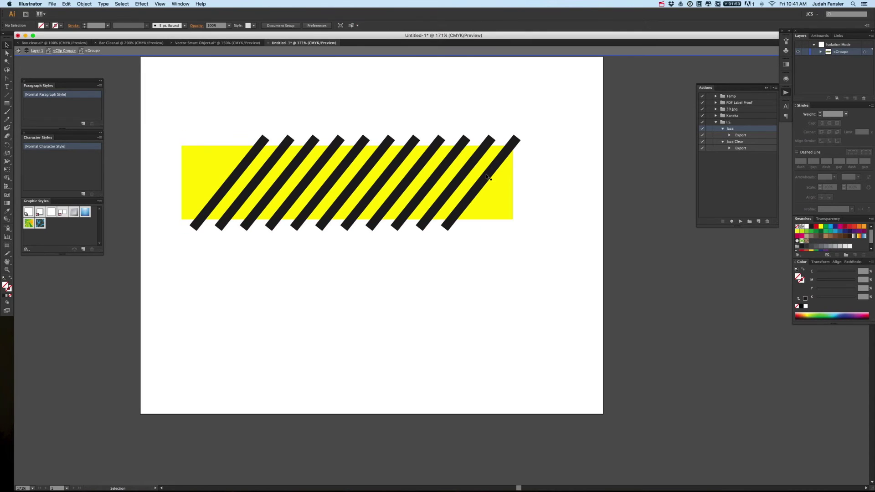
# Stretch the yellow rectangle farther to the right
pyautogui.click(507, 186)
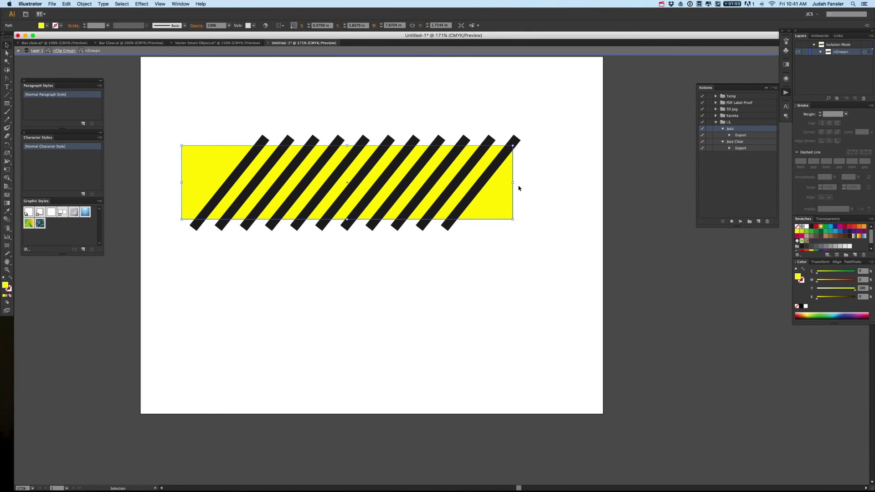
pyautogui.moveTo(514, 183); pyautogui.dragTo(646, 183)
pyautogui.click(533, 94)
# Raise the stripe's Transform effect copies to 20, then exit isolation mode
pyautogui.click(254, 150)
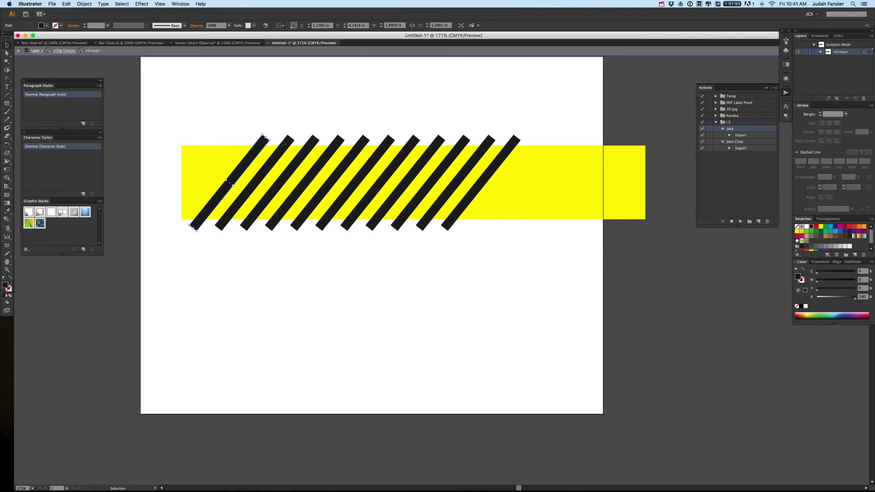
pyautogui.click(786, 79)
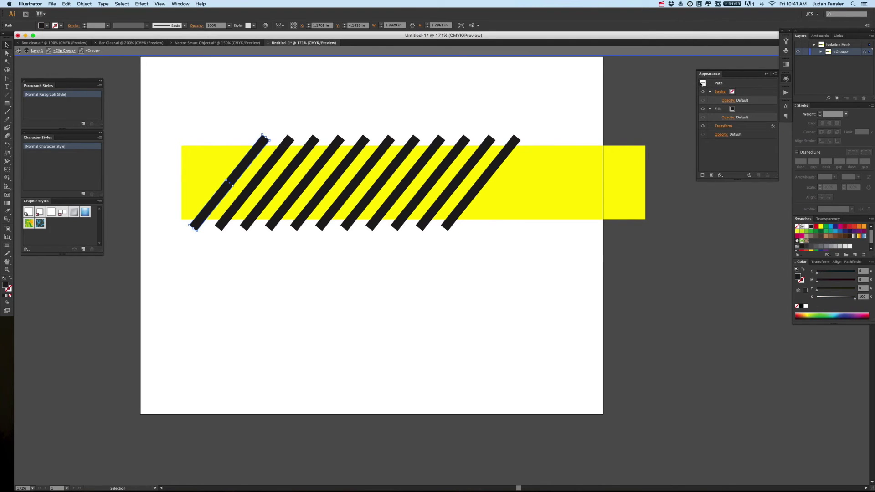
pyautogui.click(724, 126)
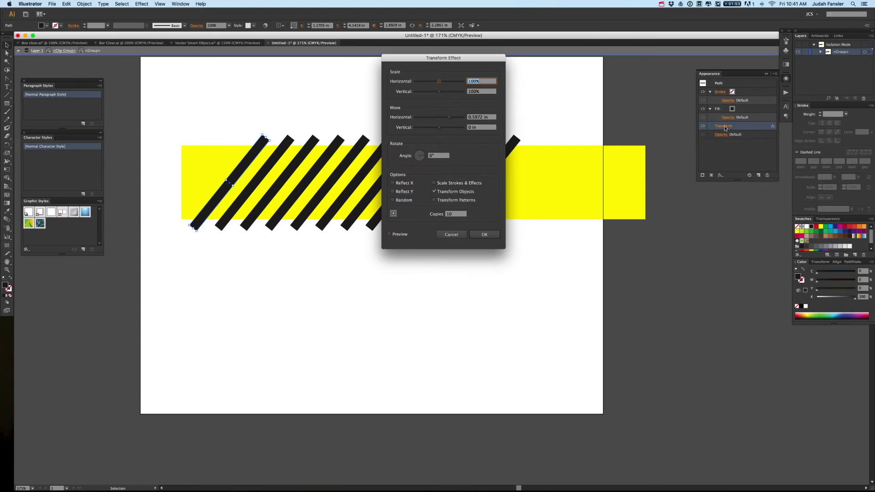
pyautogui.moveTo(440, 58); pyautogui.dragTo(569, 63)
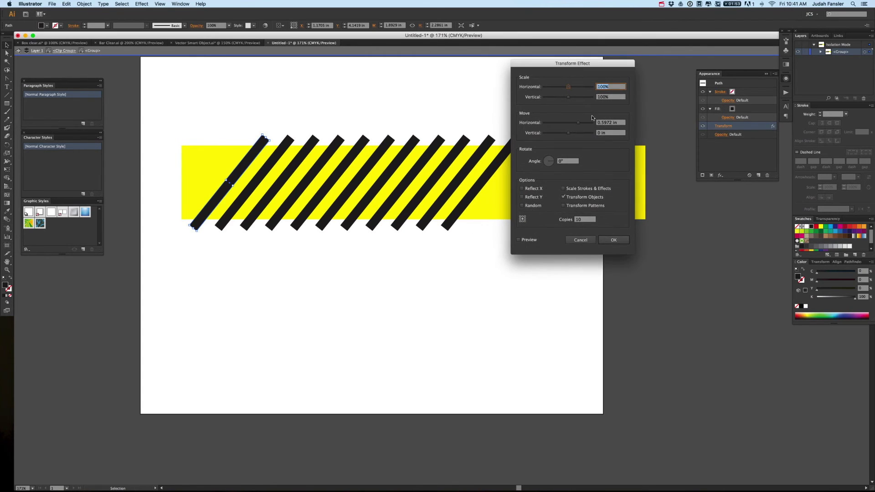
pyautogui.click(519, 239)
pyautogui.moveTo(584, 64); pyautogui.dragTo(347, 87)
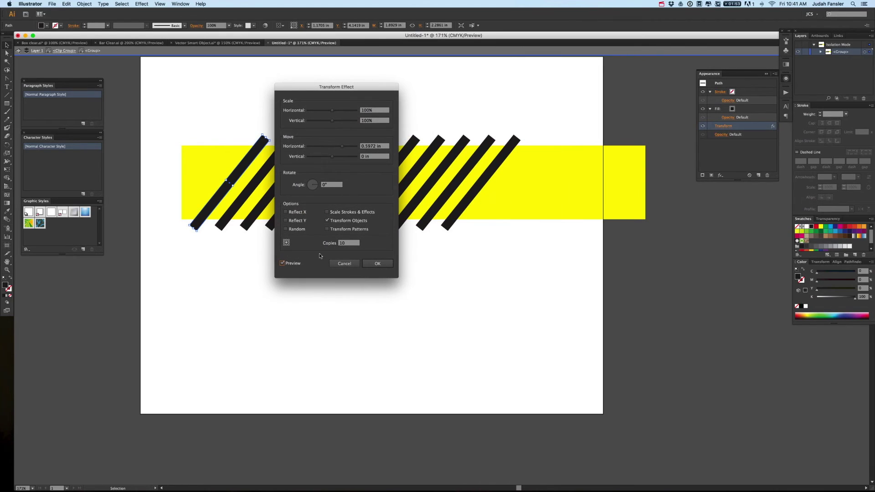
pyautogui.doubleClick(341, 245)
pyautogui.write('2')
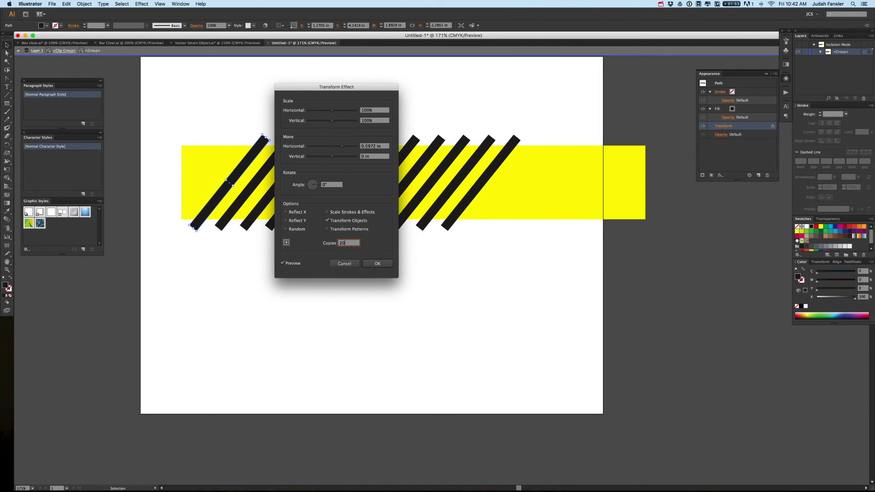
pyautogui.click(378, 265)
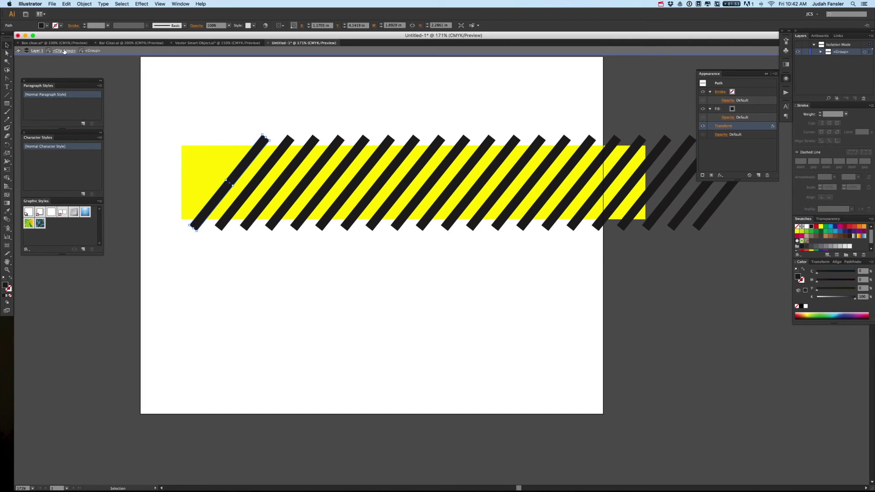
pyautogui.click(18, 50)
pyautogui.click(18, 50)
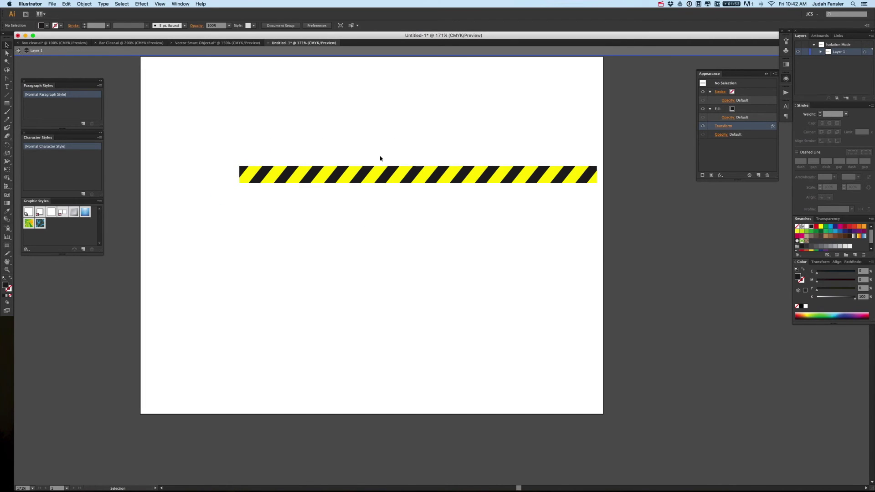
# Move the hazard bar further left and select the original stripe path at its left end
pyautogui.moveTo(433, 176); pyautogui.dragTo(399, 179)
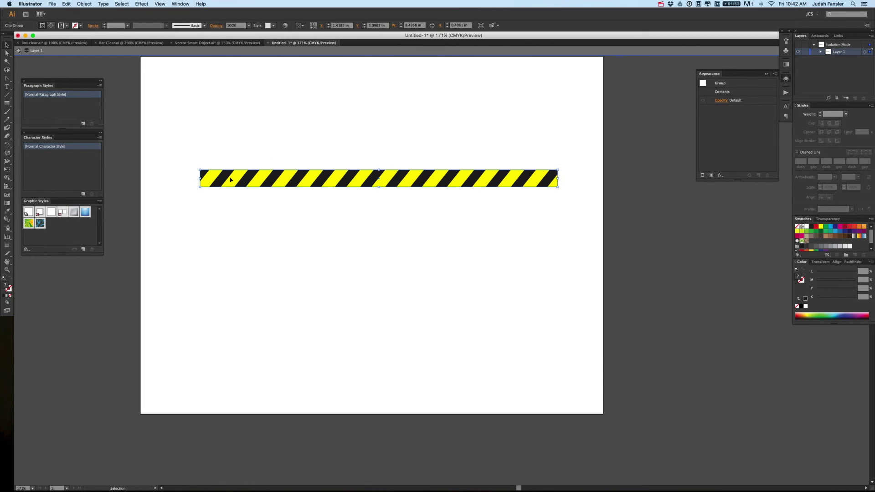
pyautogui.press('a')
pyautogui.click(204, 176)
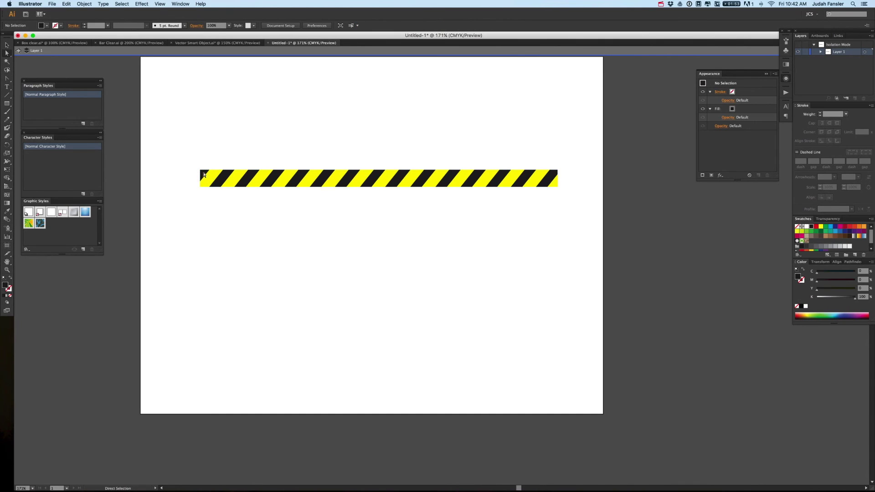
pyautogui.click(204, 174)
# Reselect the original stripe and open its Transform effect settings (20 copies, 0.5972 in move)
pyautogui.press('v')
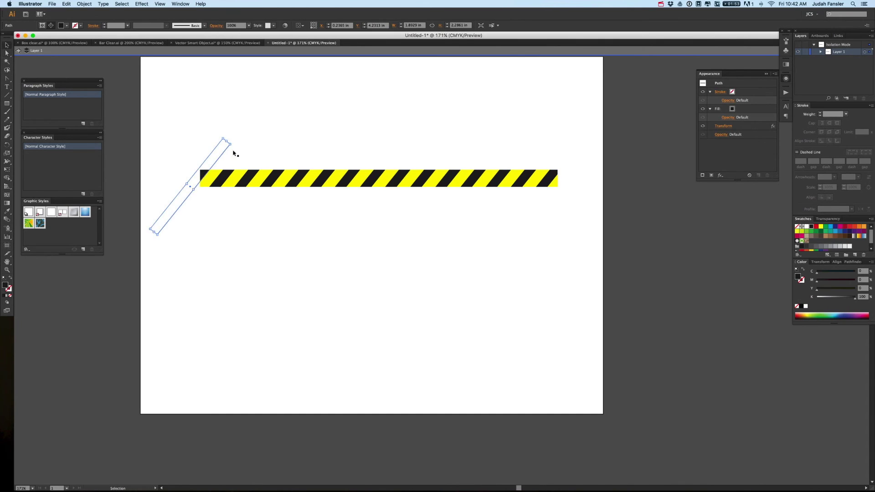
pyautogui.moveTo(234, 144)
pyautogui.mouseDown()
pyautogui.moveTo(242, 141)
pyautogui.moveTo(245, 156)
pyautogui.moveTo(237, 141)
pyautogui.mouseUp()
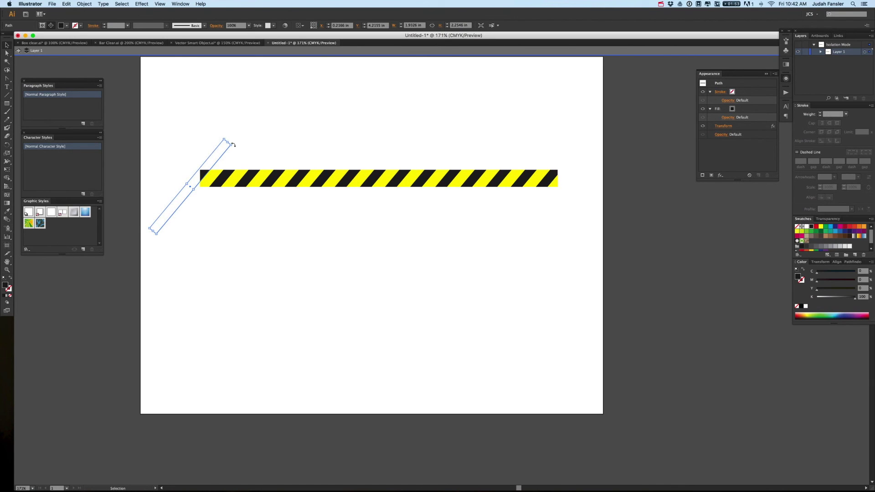
pyautogui.click(240, 149)
pyautogui.press('a')
pyautogui.click(204, 174)
pyautogui.click(722, 128)
pyautogui.moveTo(395, 82); pyautogui.dragTo(587, 77)
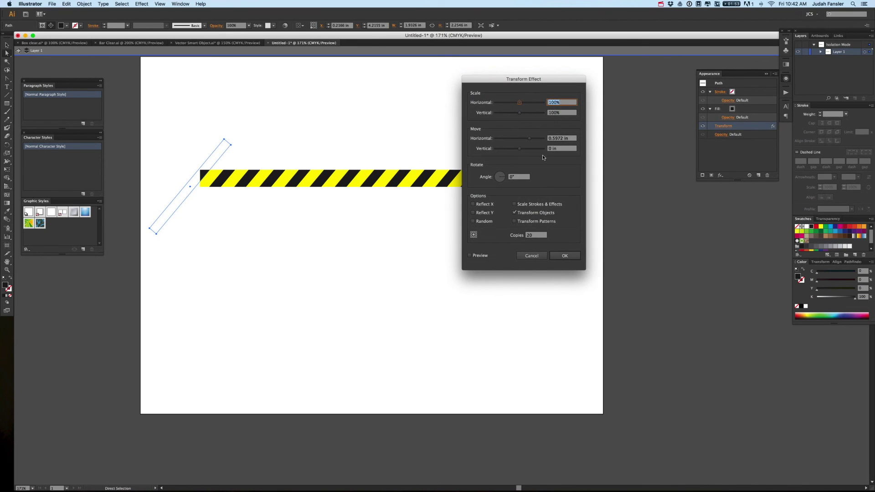